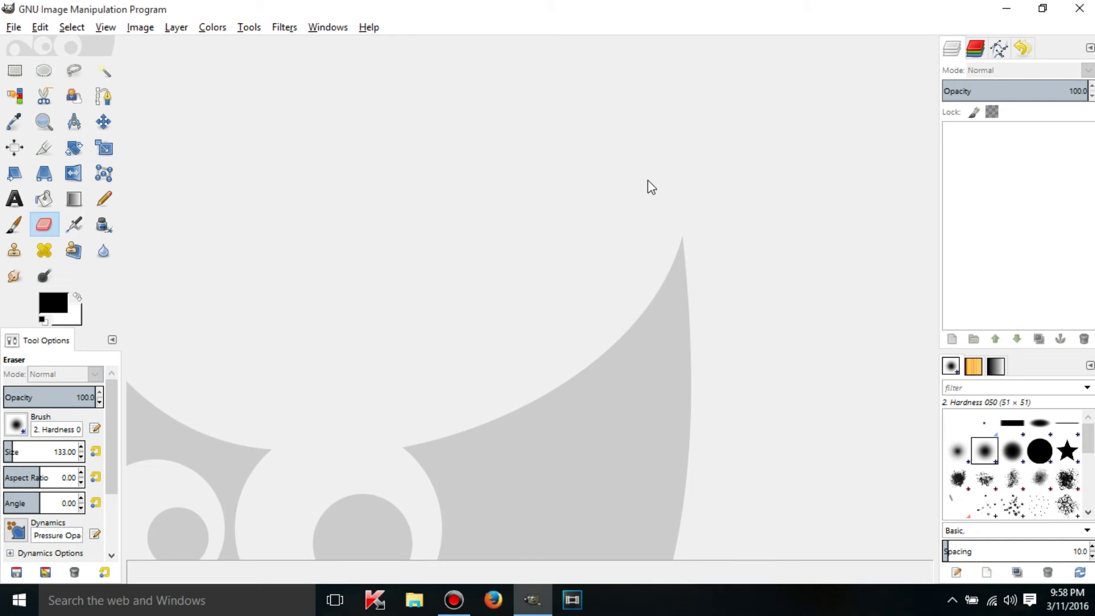
Open the wall photo IMG_0009.JPG in GIMP.
click(14, 28)
click(86, 78)
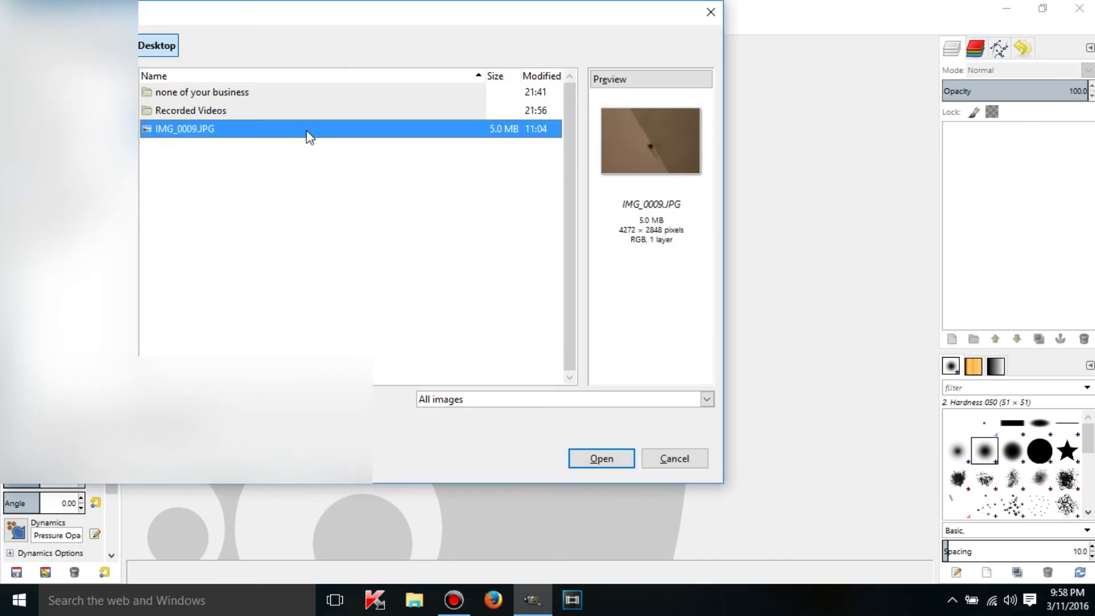
click(584, 456)
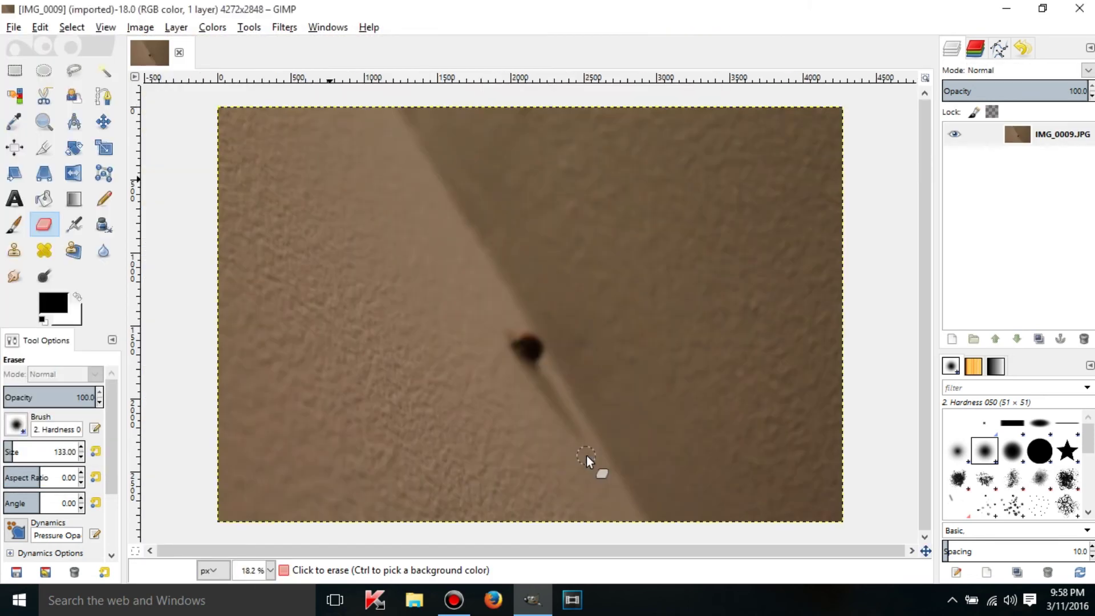
Paint two thick black zigzag strokes across the wall with the Paintbrush.
click(14, 224)
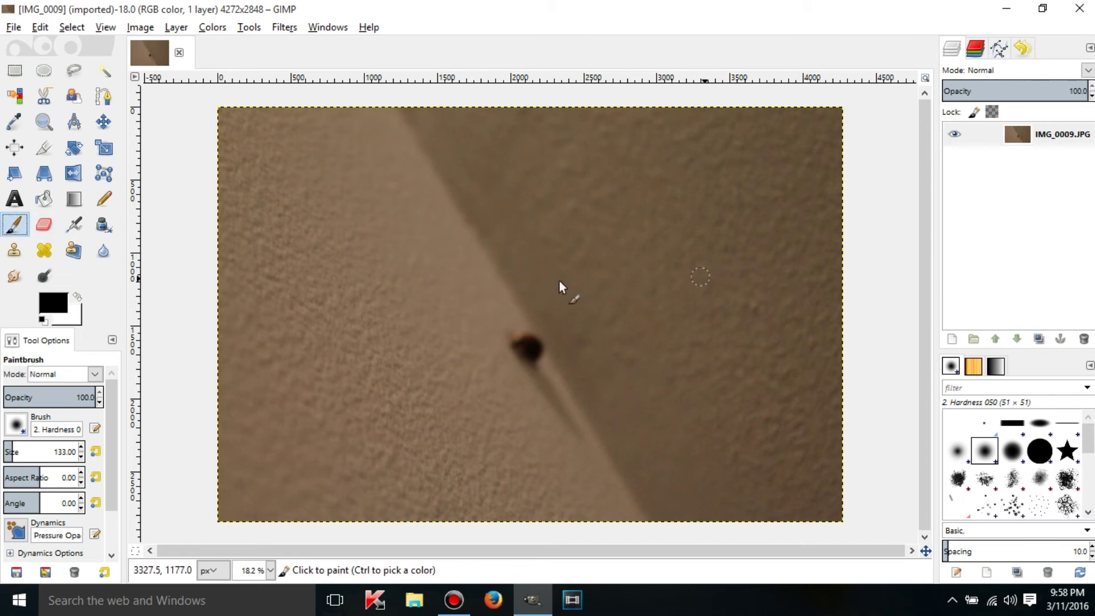
drag(501, 277, 484, 324)
drag(360, 325, 623, 355)
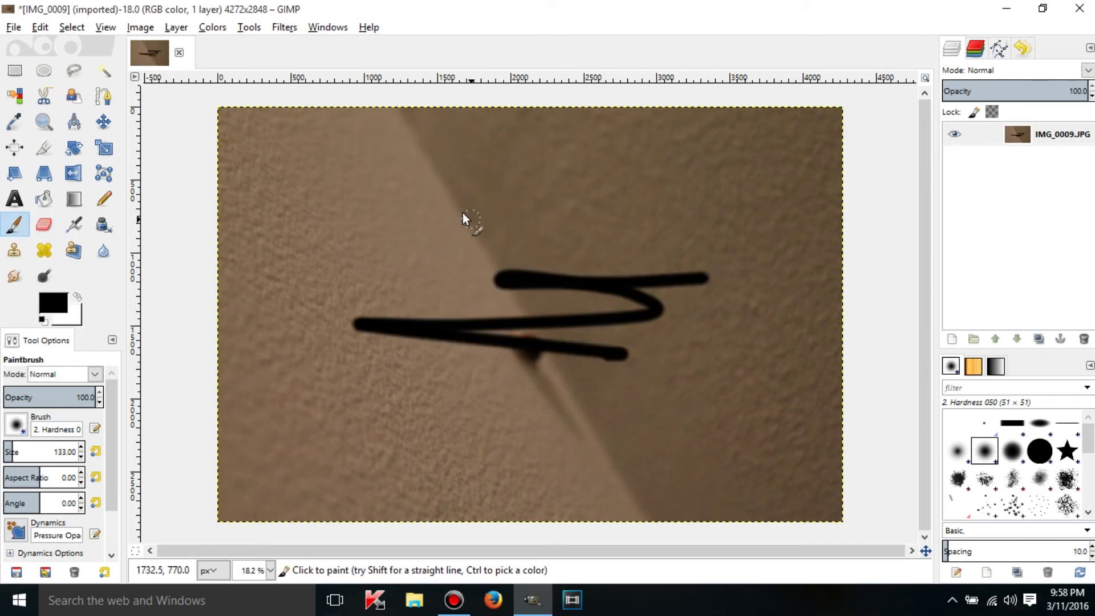
click(13, 27)
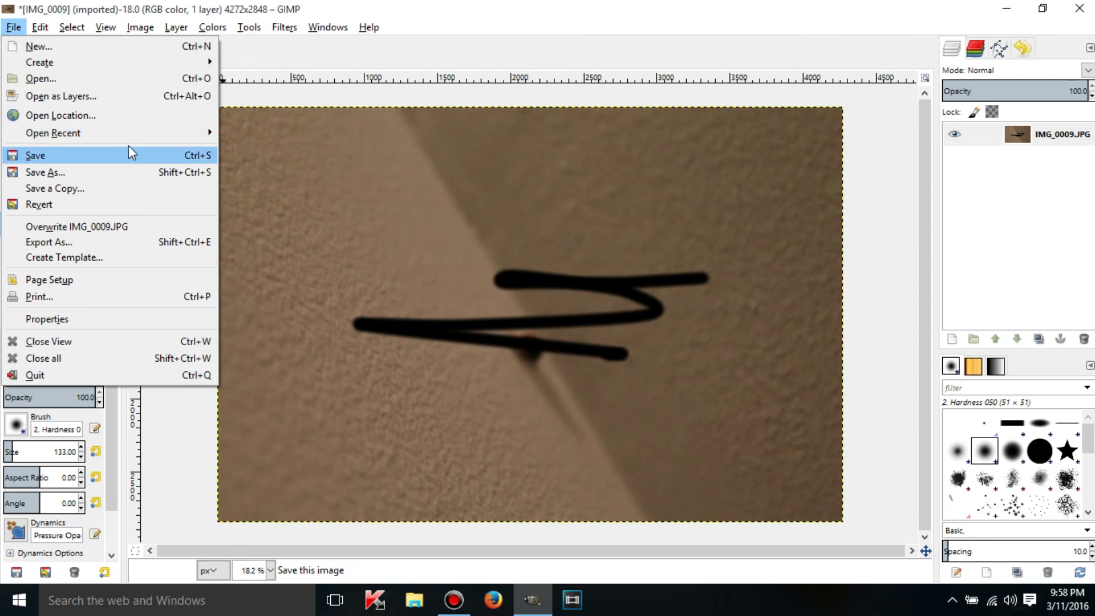
Add IMG_0009.JPG as a new top layer over the strokes and select that layer.
click(106, 97)
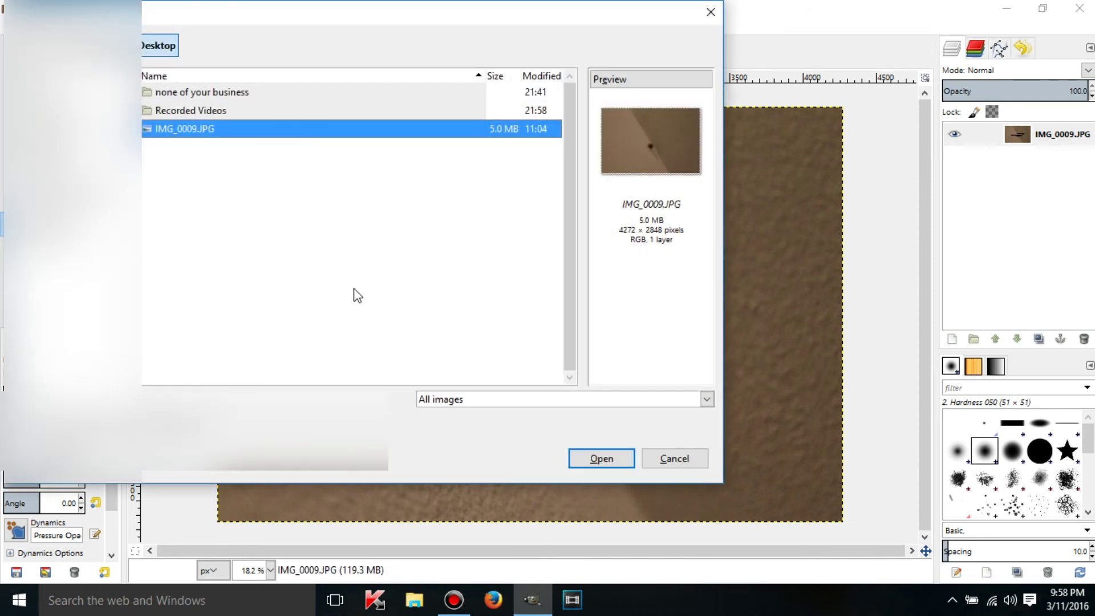
click(600, 458)
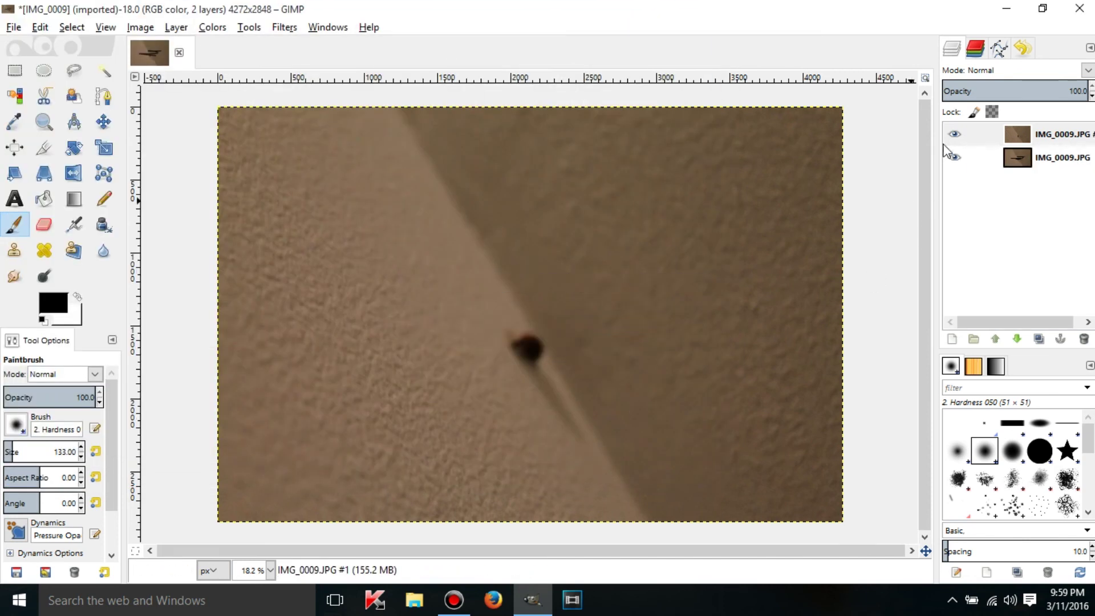
click(1060, 134)
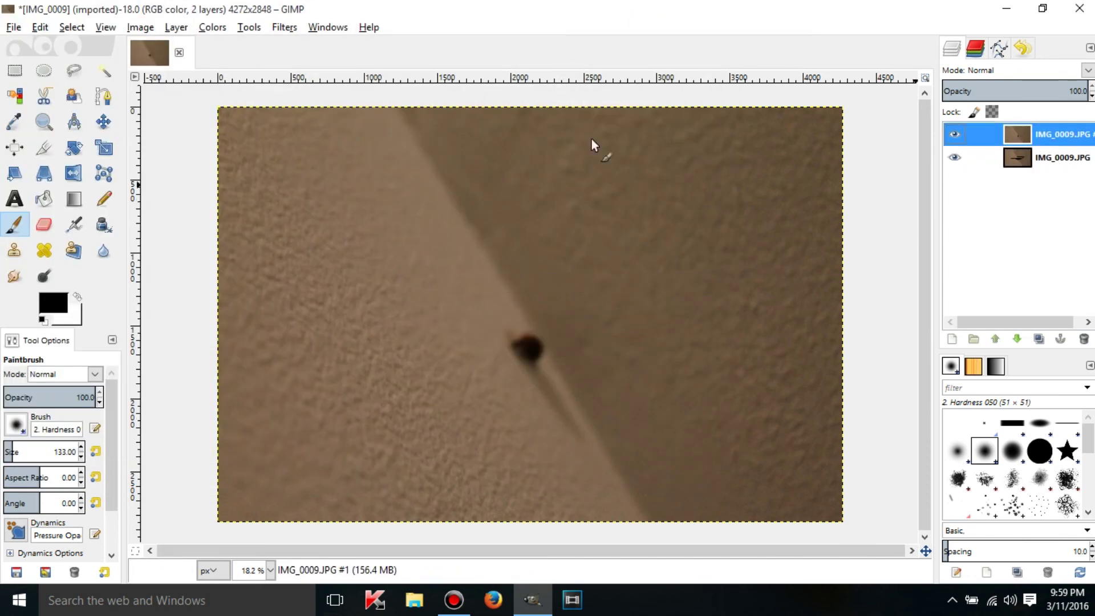
click(183, 55)
Discard the scribbled image and open IMG_0009 by dragging it from the desktop.
click(575, 384)
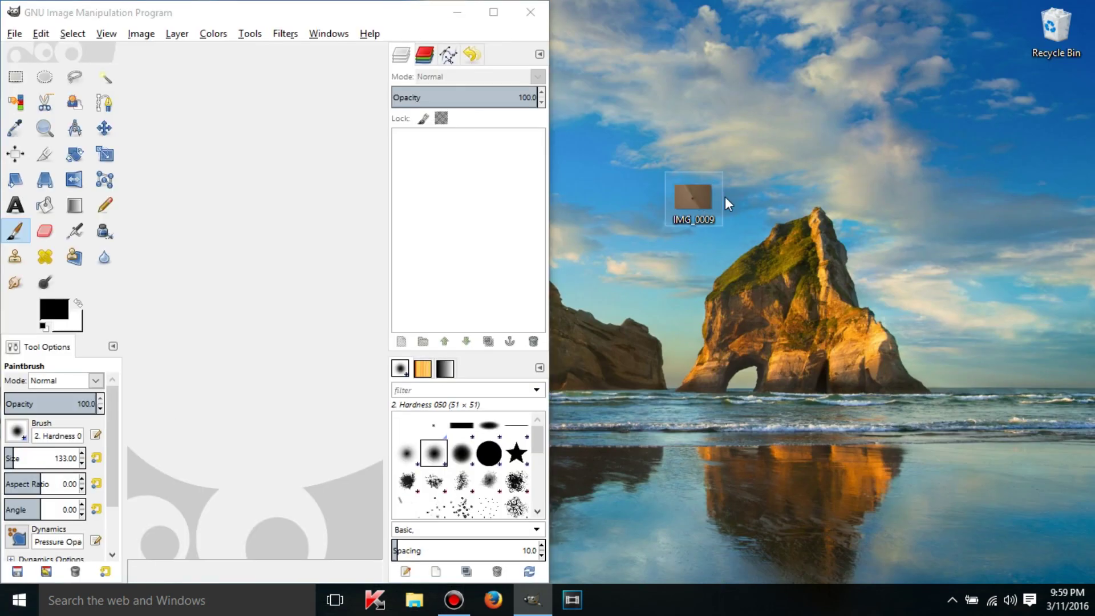
drag(694, 199, 263, 187)
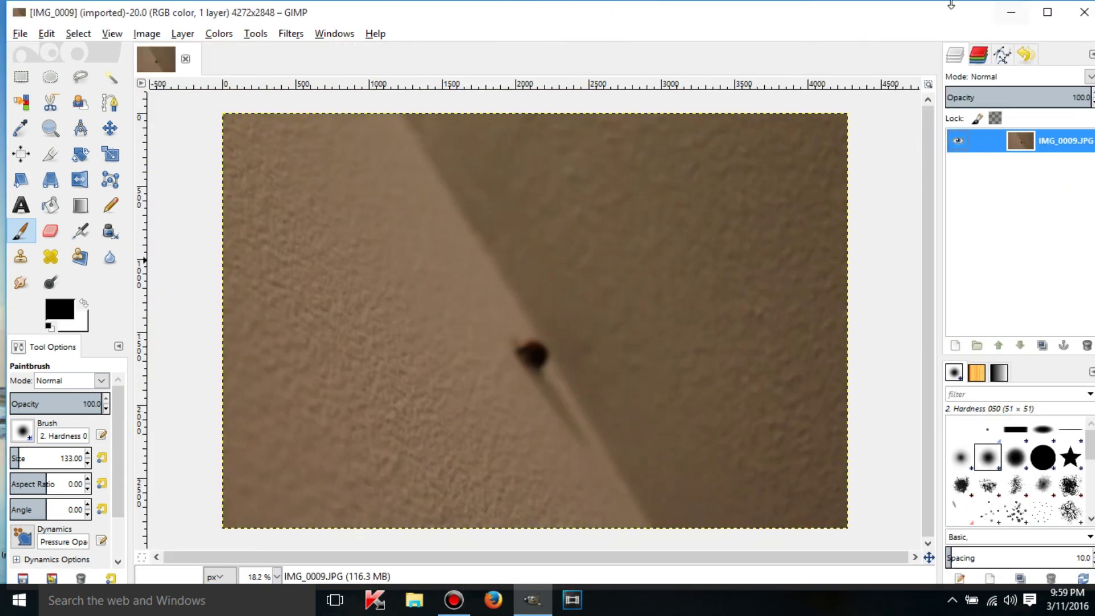
Snap the GIMP window to the left half of the screen beside the desktop.
drag(949, 8, 509, 4)
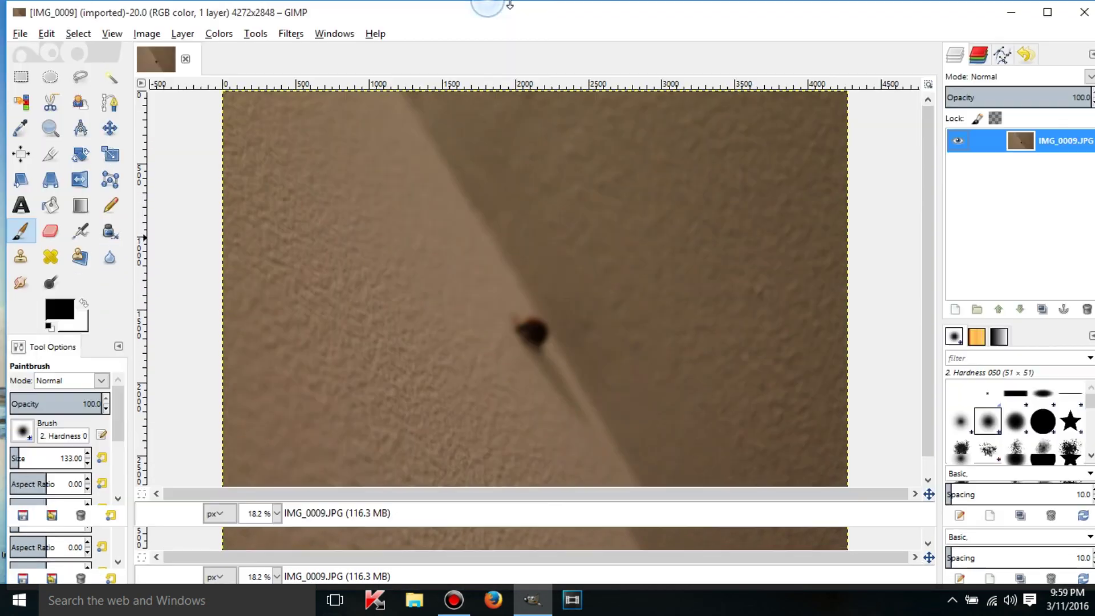
drag(589, 11, 8, 171)
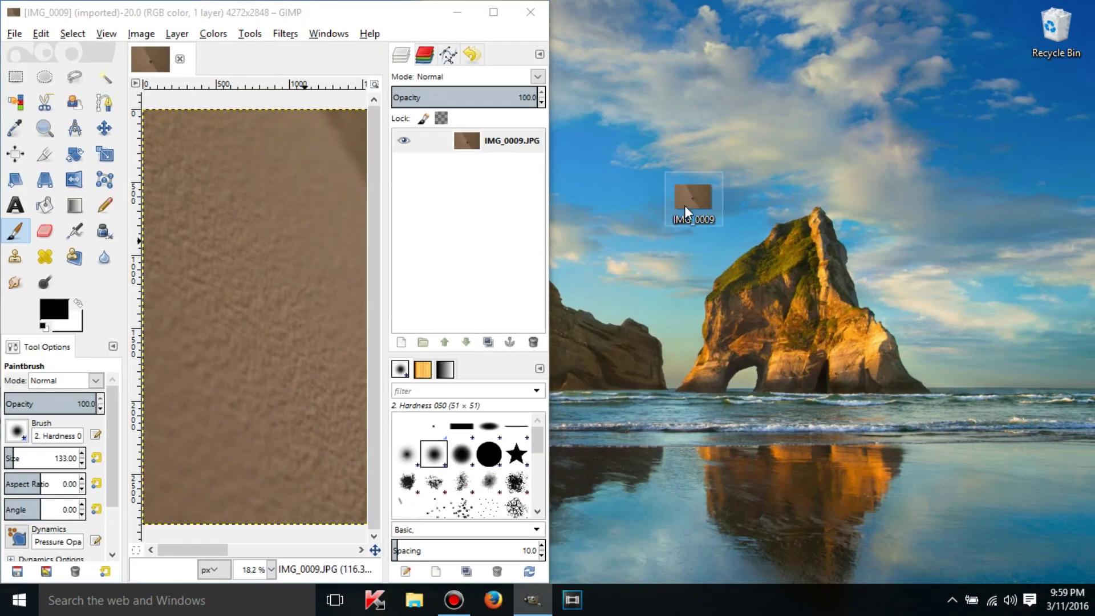
drag(691, 199, 269, 304)
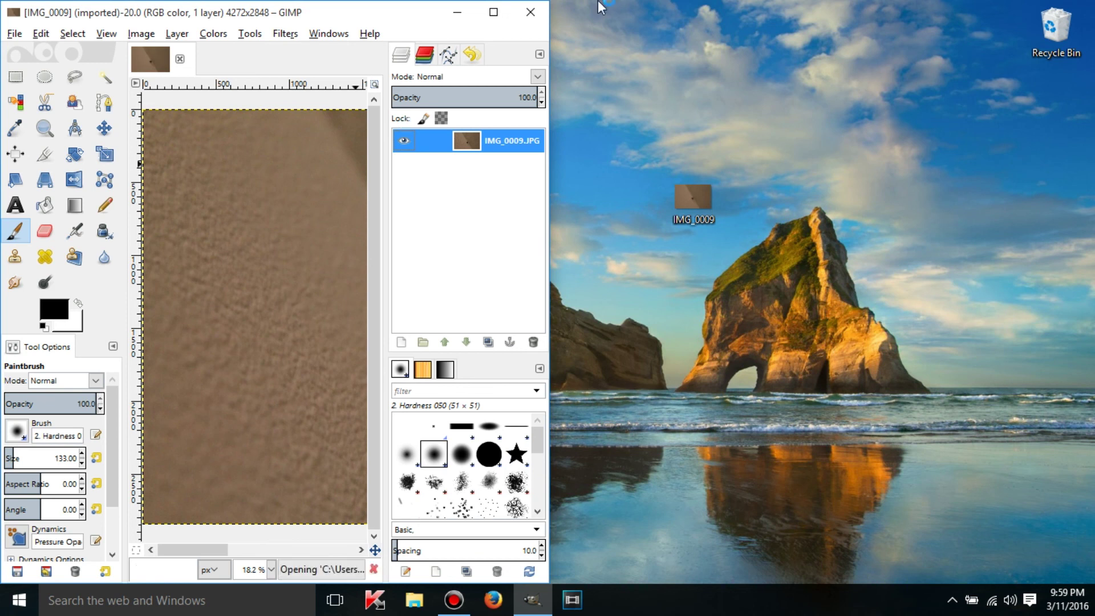
Maximize the GIMP window so it fills the screen again.
double_click(503, 13)
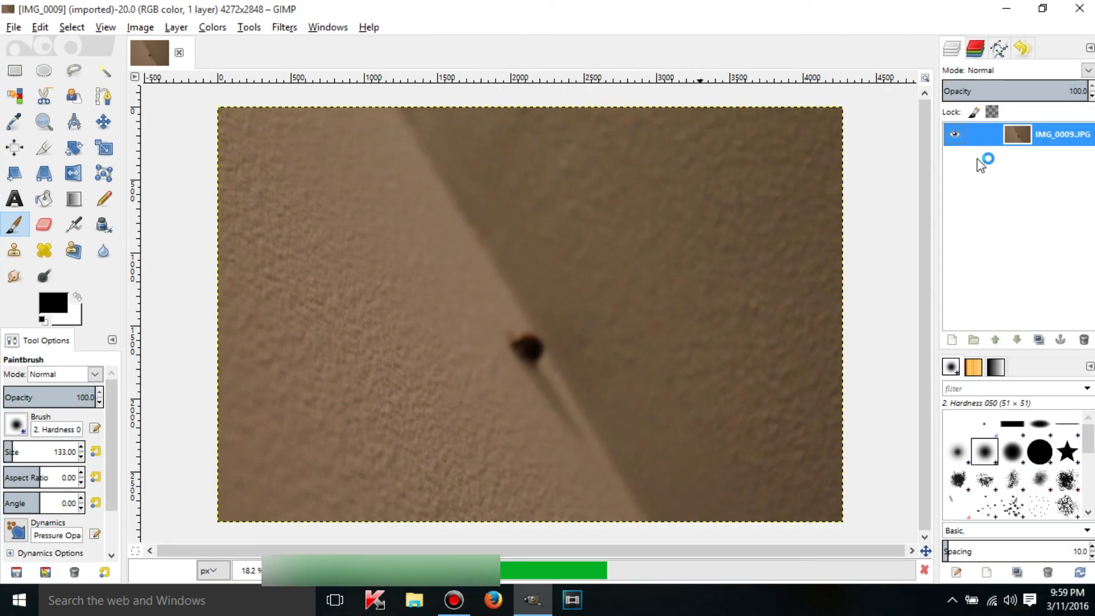